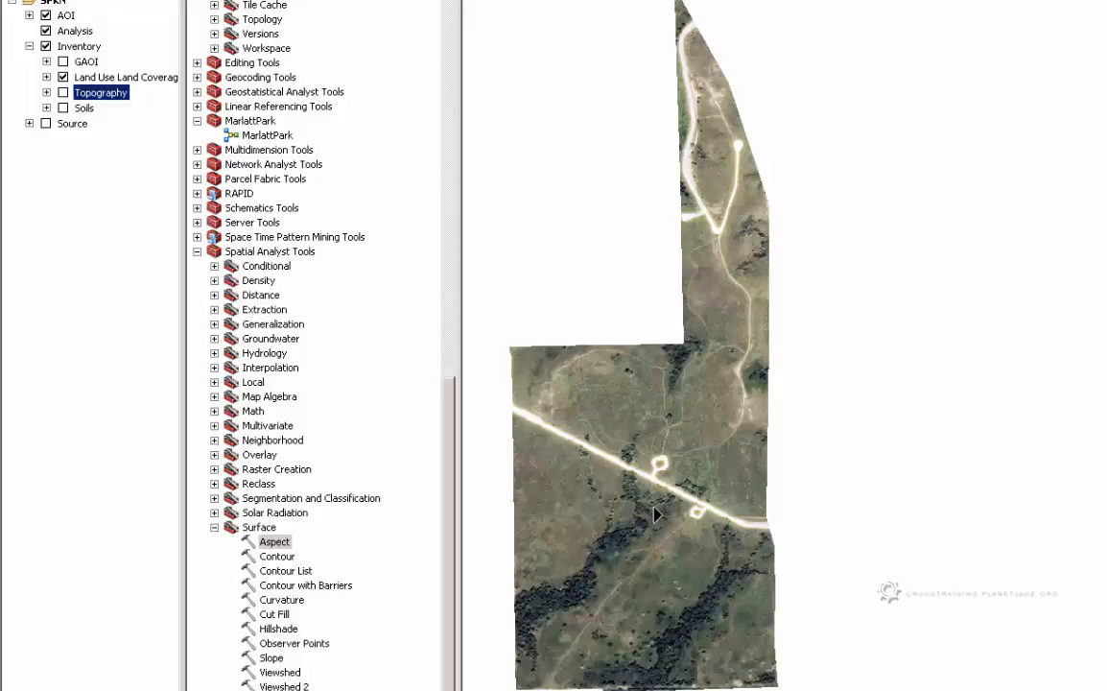
# Shift the park imagery clear of the workspace and restore the MarlattPark model window beside it
pyautogui.moveTo(619, 527); pyautogui.dragTo(851, 522)
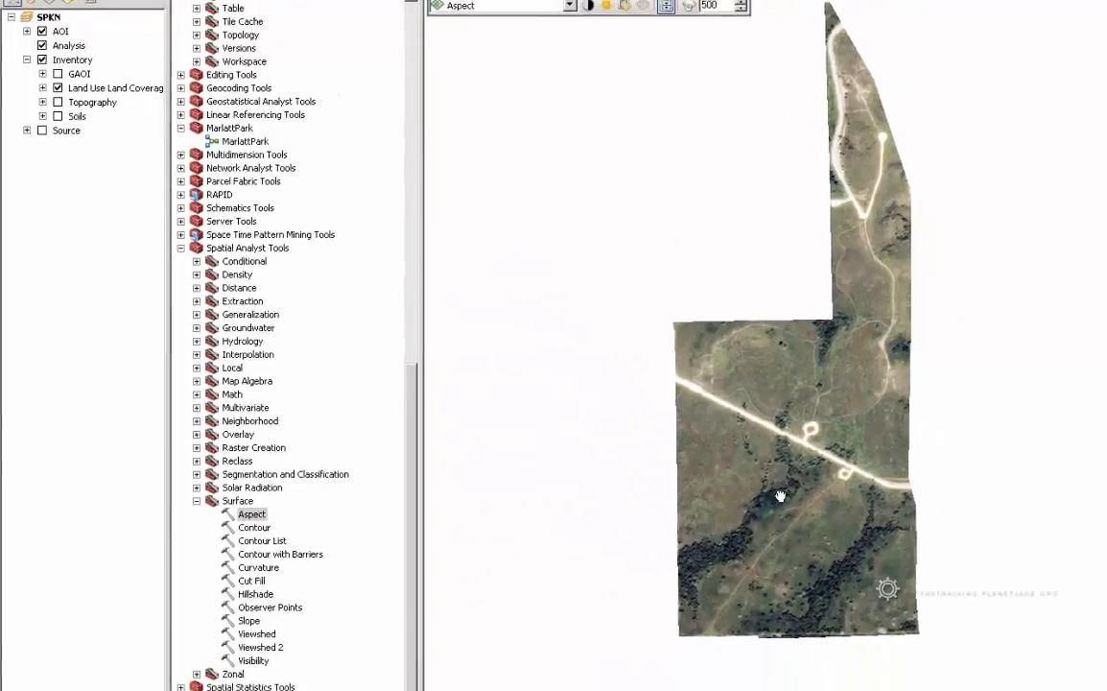
pyautogui.moveTo(780, 496); pyautogui.dragTo(1069, 496)
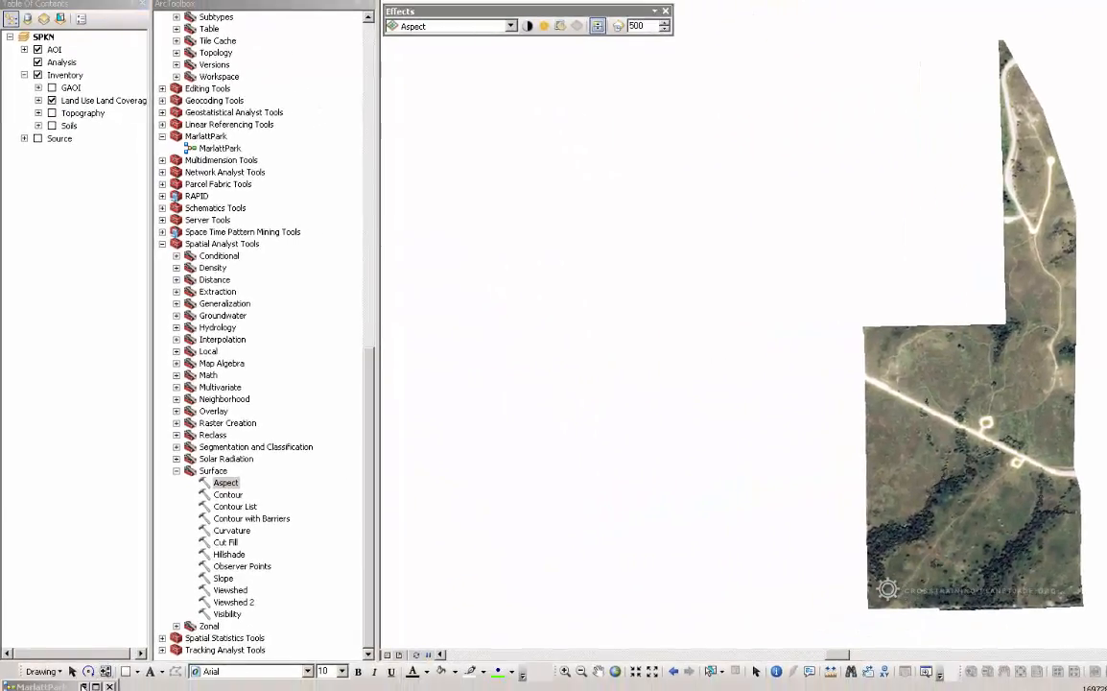
pyautogui.click(84, 687)
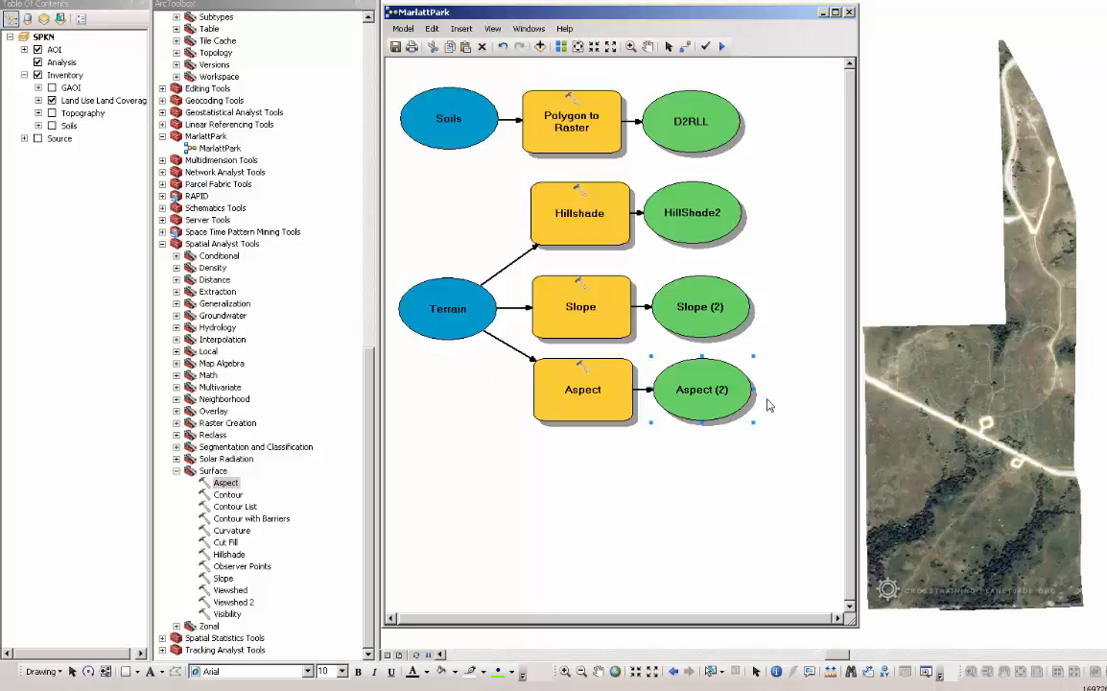
pyautogui.moveTo(943, 491); pyautogui.dragTo(952, 489)
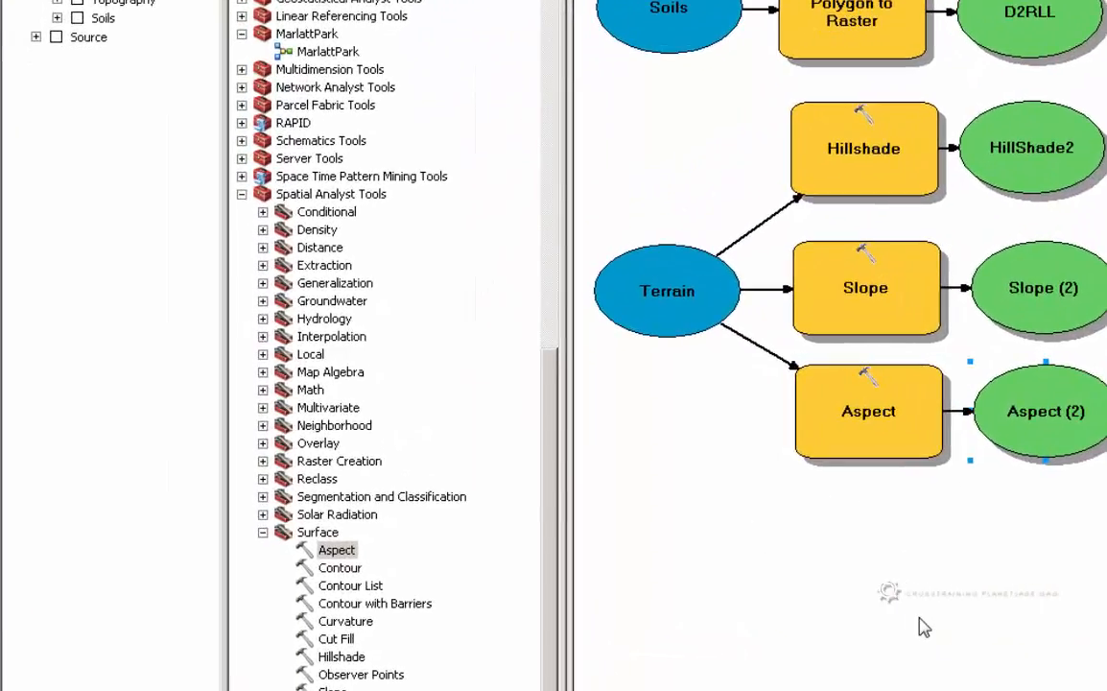
# Add the Spatial Analyst Reclassify tool to the MarlattPark model, below the Aspect process
pyautogui.click(322, 482)
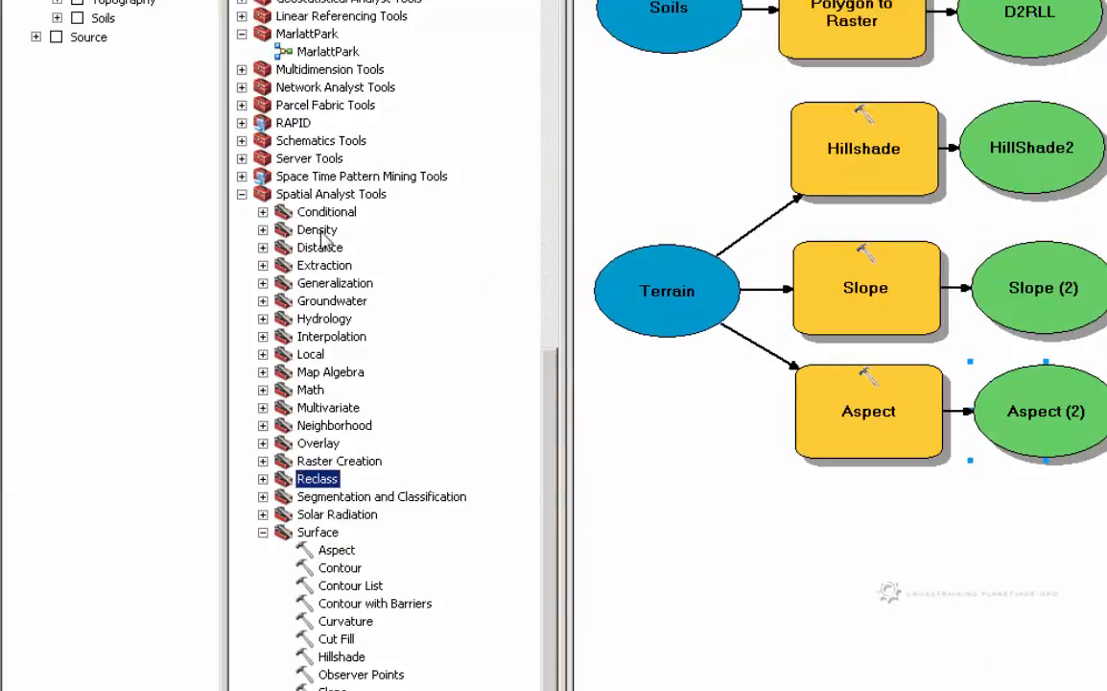
pyautogui.click(263, 478)
pyautogui.click(337, 550)
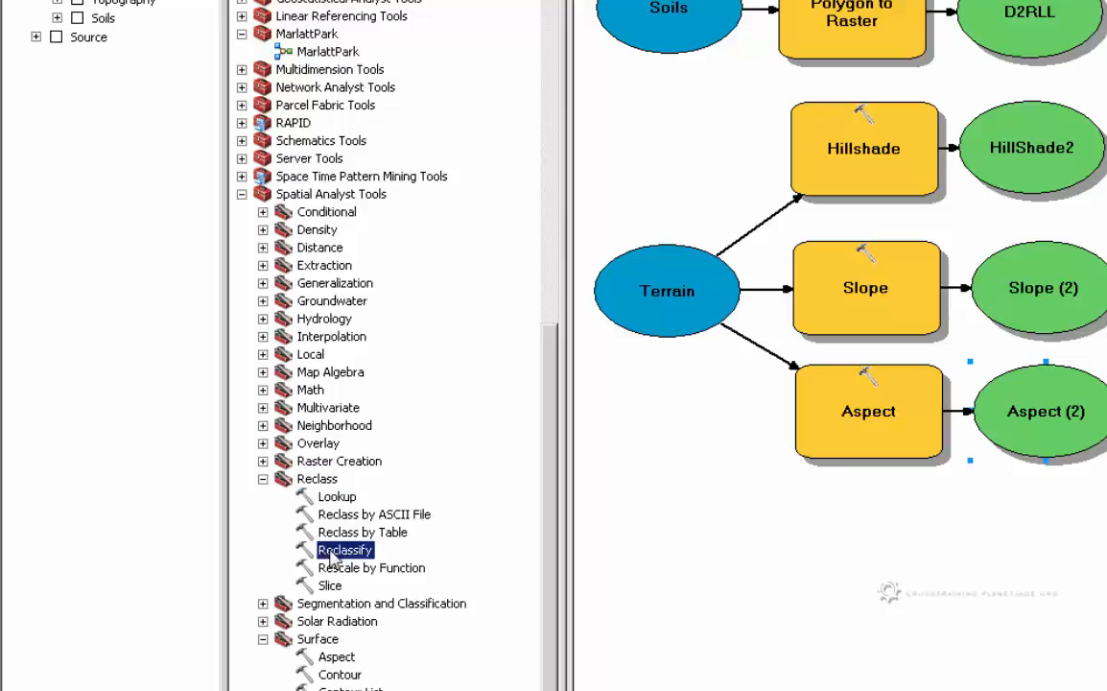
pyautogui.moveTo(350, 559); pyautogui.dragTo(871, 548)
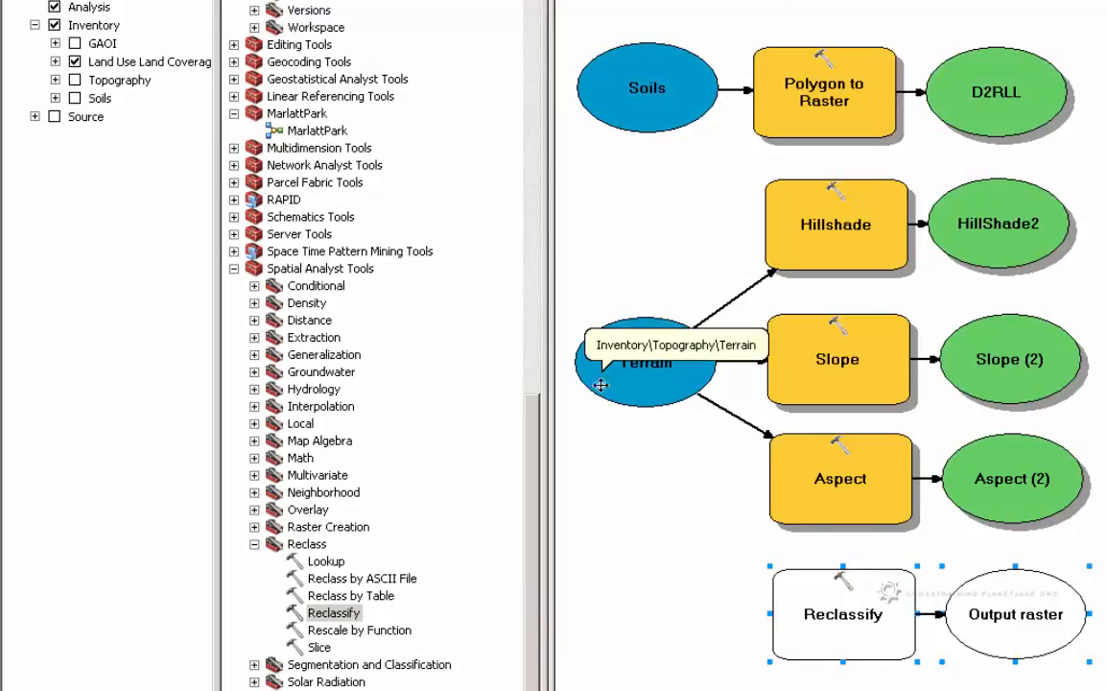
# Add the Aerial layer to the model beside Reclassify and connect it as the tool's input raster
pyautogui.click(54, 61)
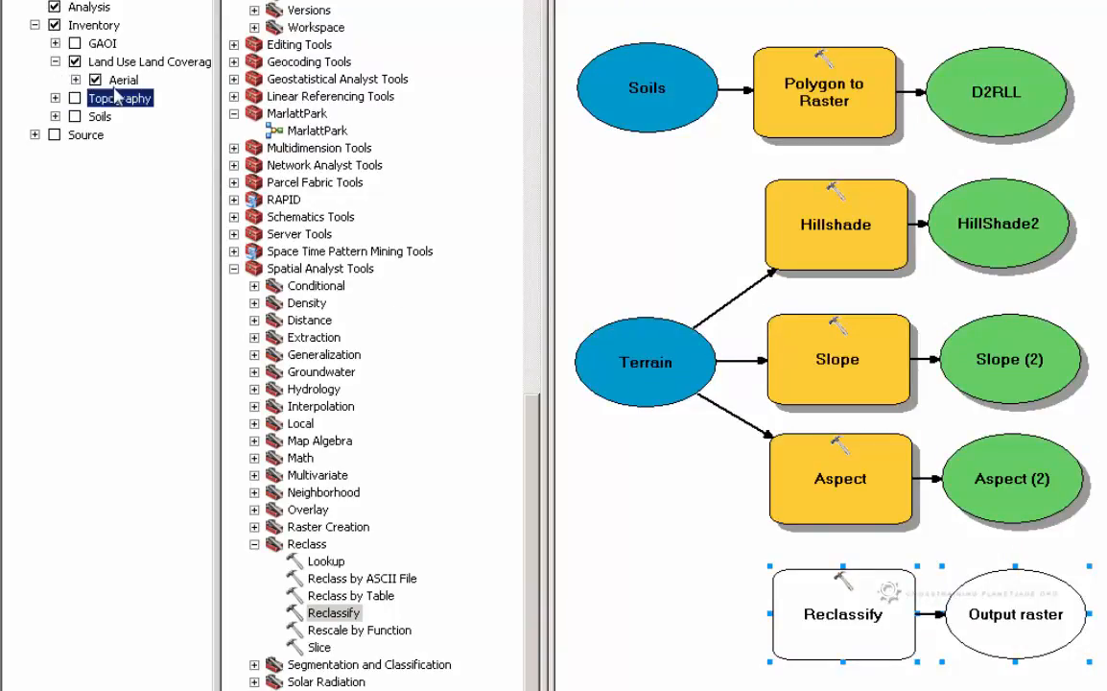
pyautogui.moveTo(113, 80); pyautogui.dragTo(651, 613)
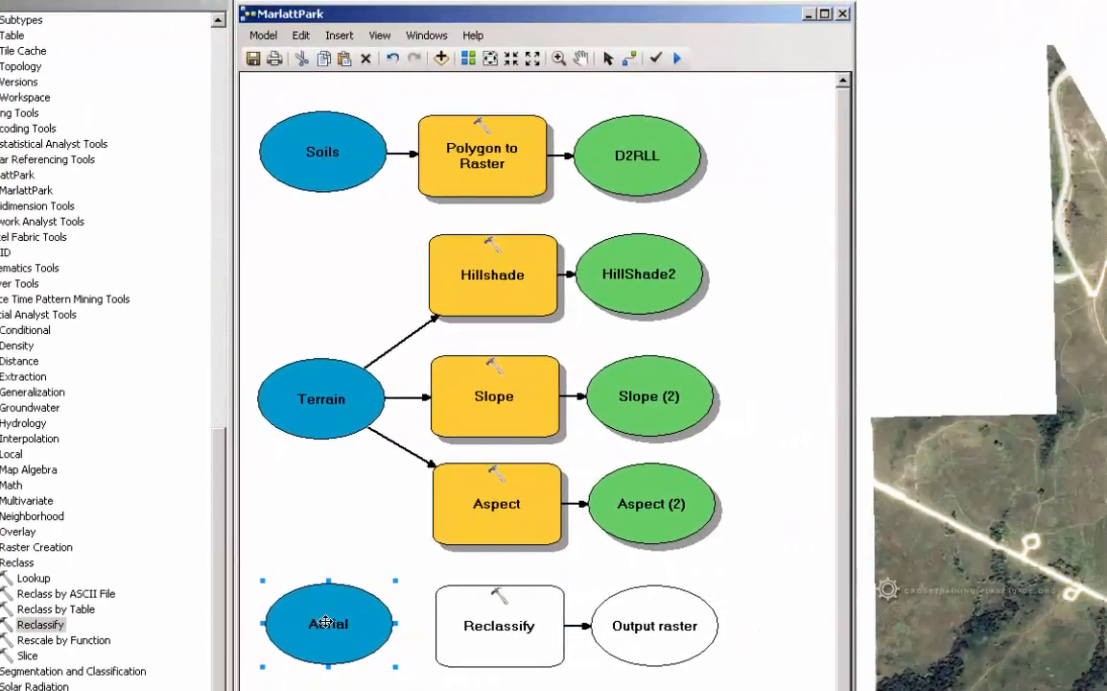
pyautogui.moveTo(326, 623); pyautogui.dragTo(330, 622)
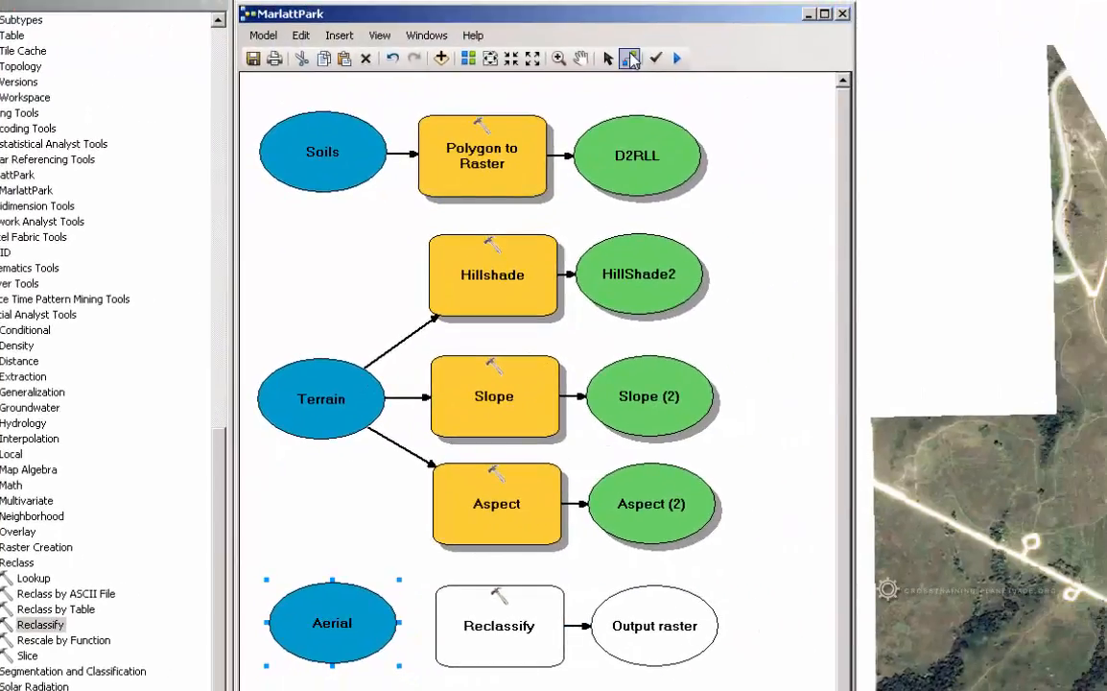
pyautogui.moveTo(357, 580); pyautogui.dragTo(476, 634)
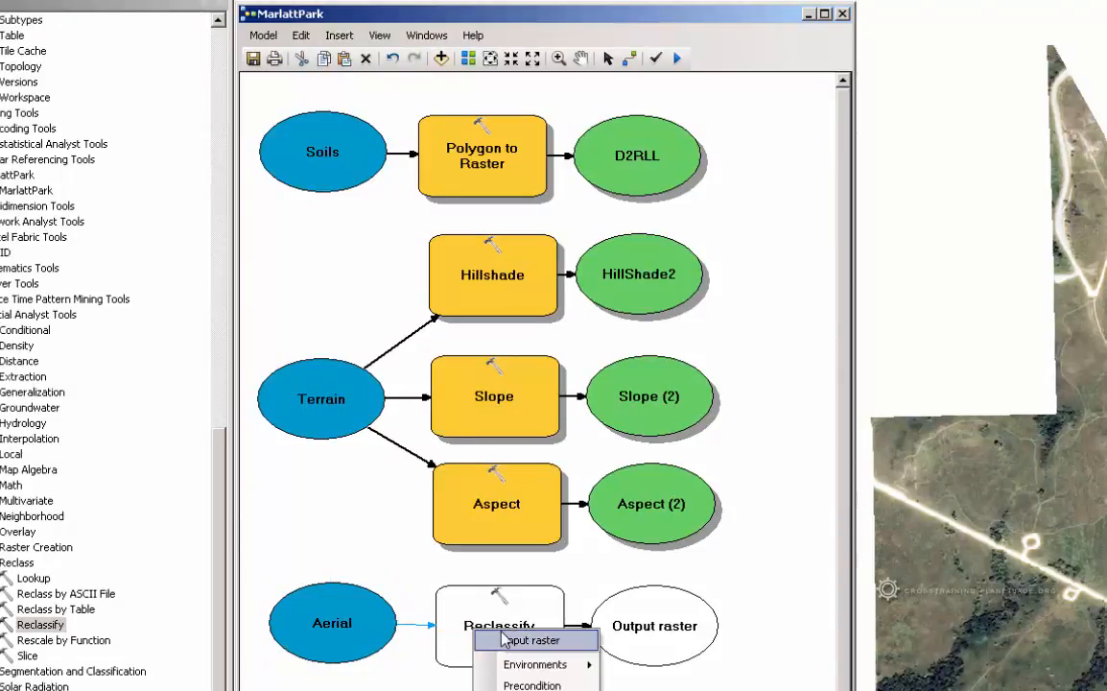
pyautogui.click(504, 640)
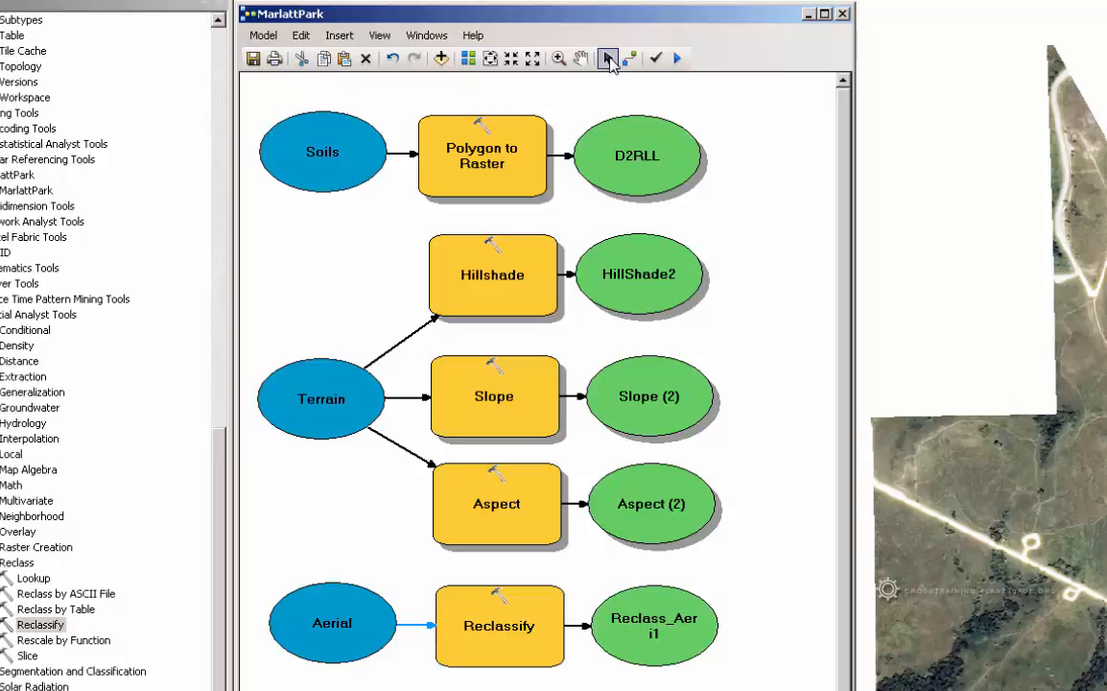
# Open the Reclassify tool's classification settings and set the number of classes to 3
pyautogui.rightClick(507, 631)
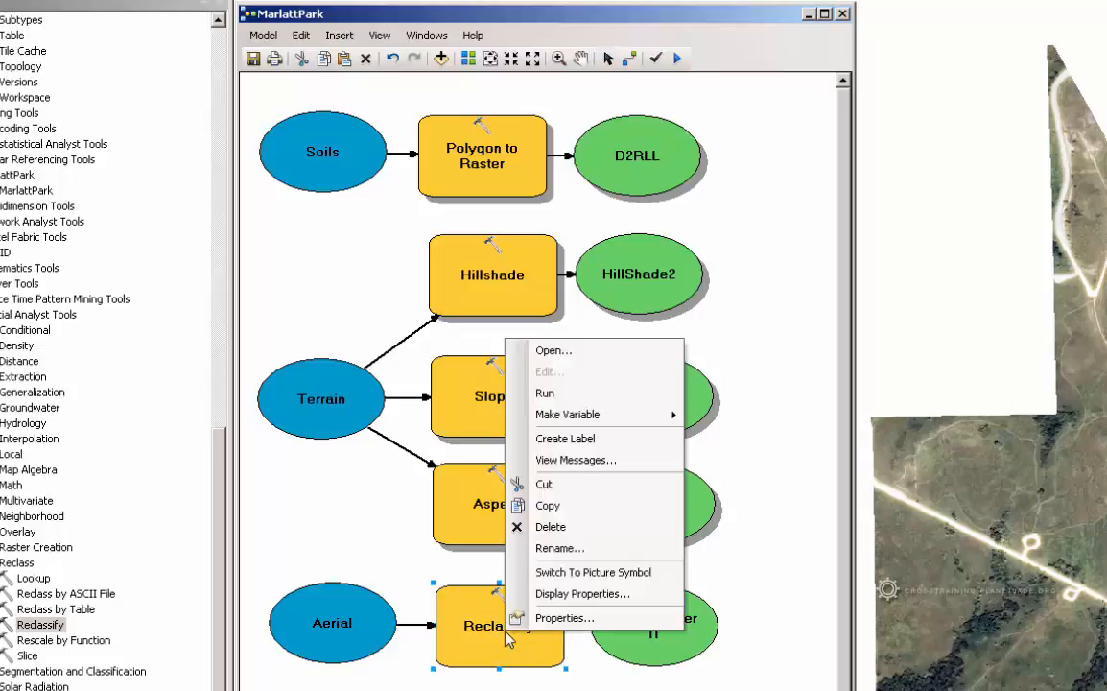
pyautogui.click(553, 350)
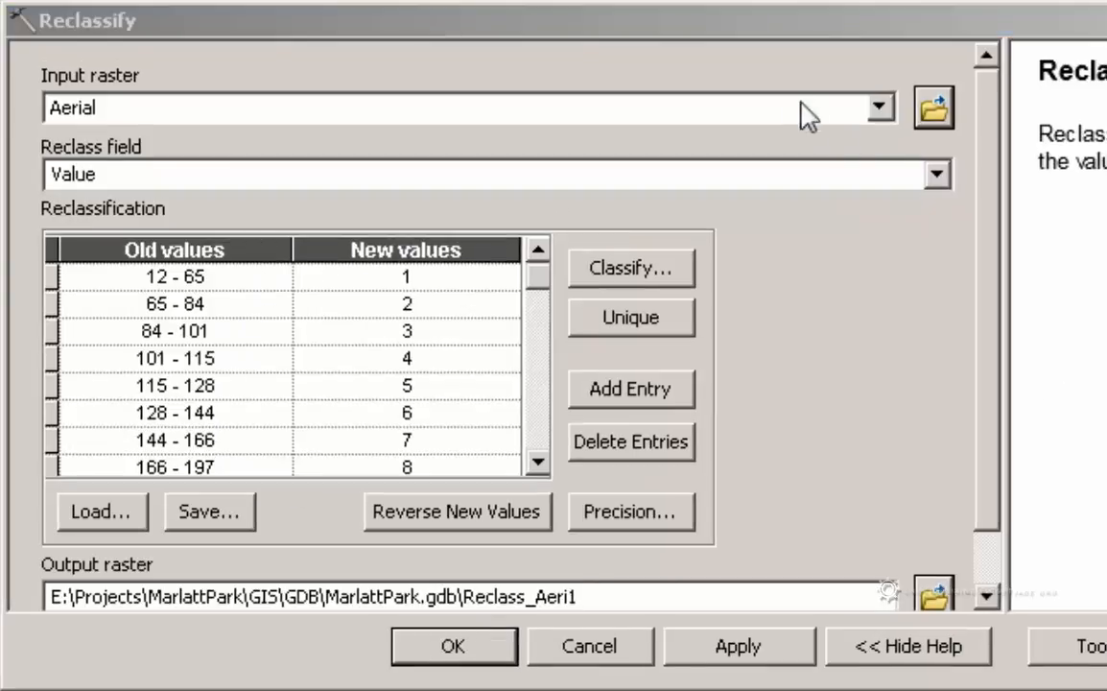
pyautogui.click(775, 19)
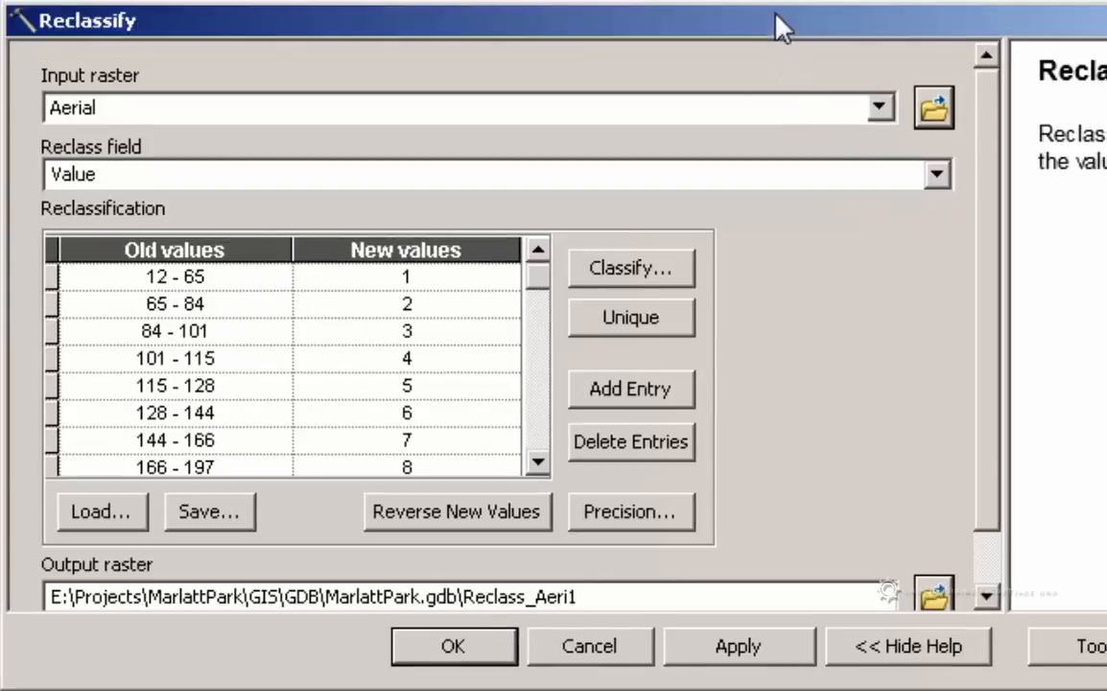
pyautogui.click(624, 271)
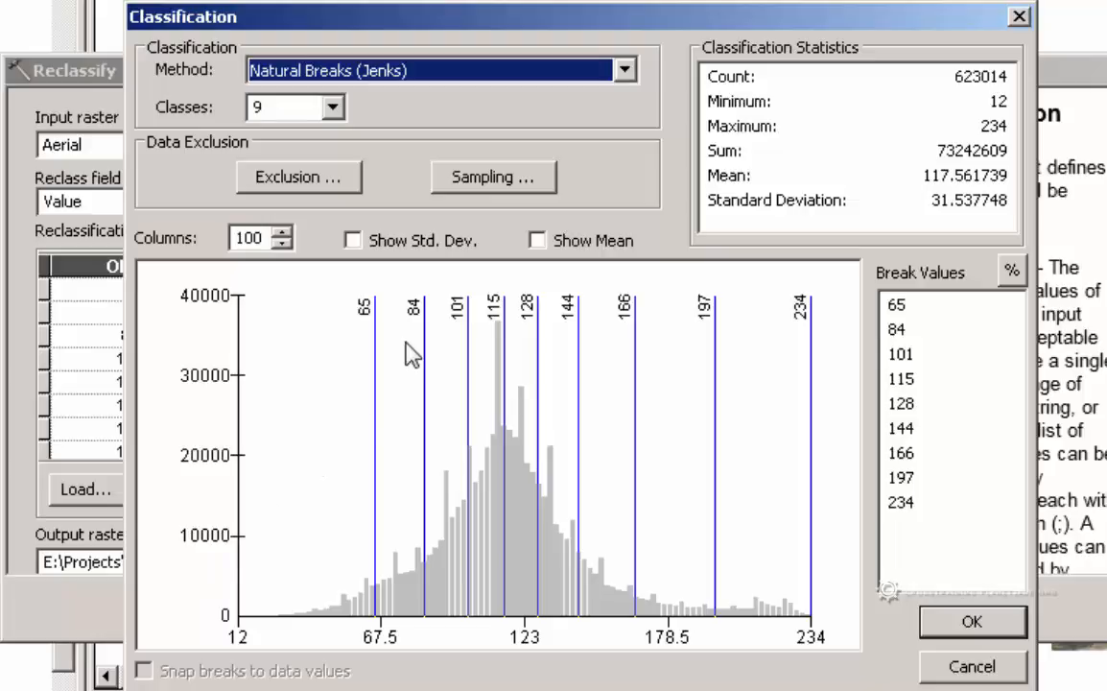
pyautogui.click(332, 108)
pyautogui.click(299, 134)
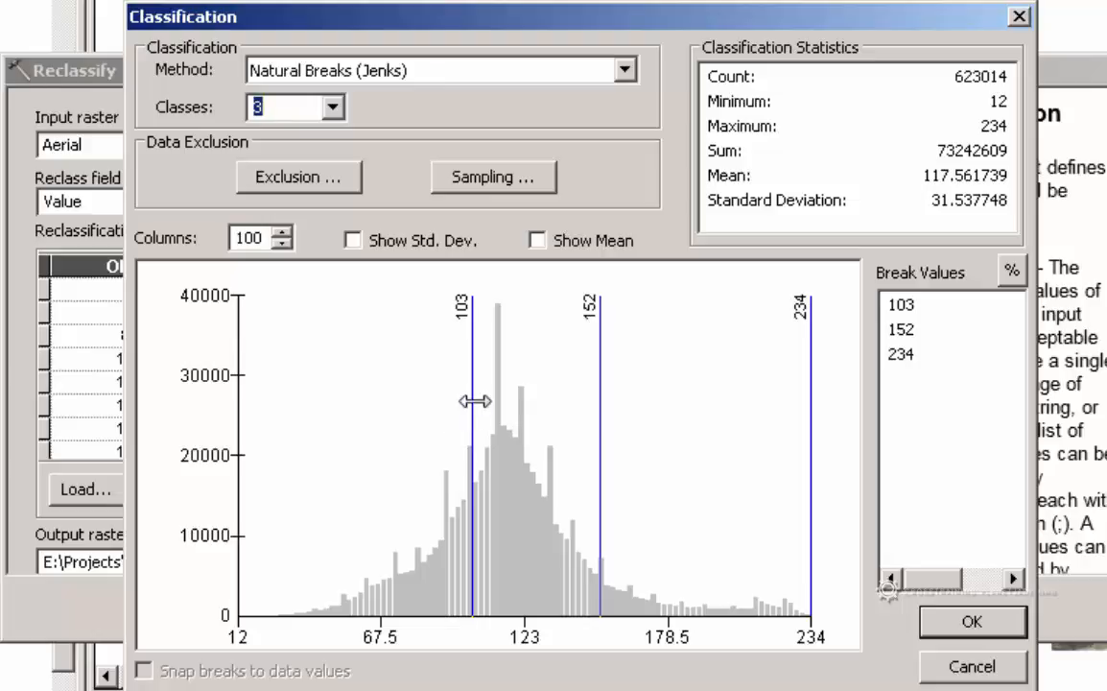
# Move the first two class breaks on the histogram to about 75.19 and 153.38 and accept the classification
pyautogui.moveTo(470, 403); pyautogui.dragTo(401, 426)
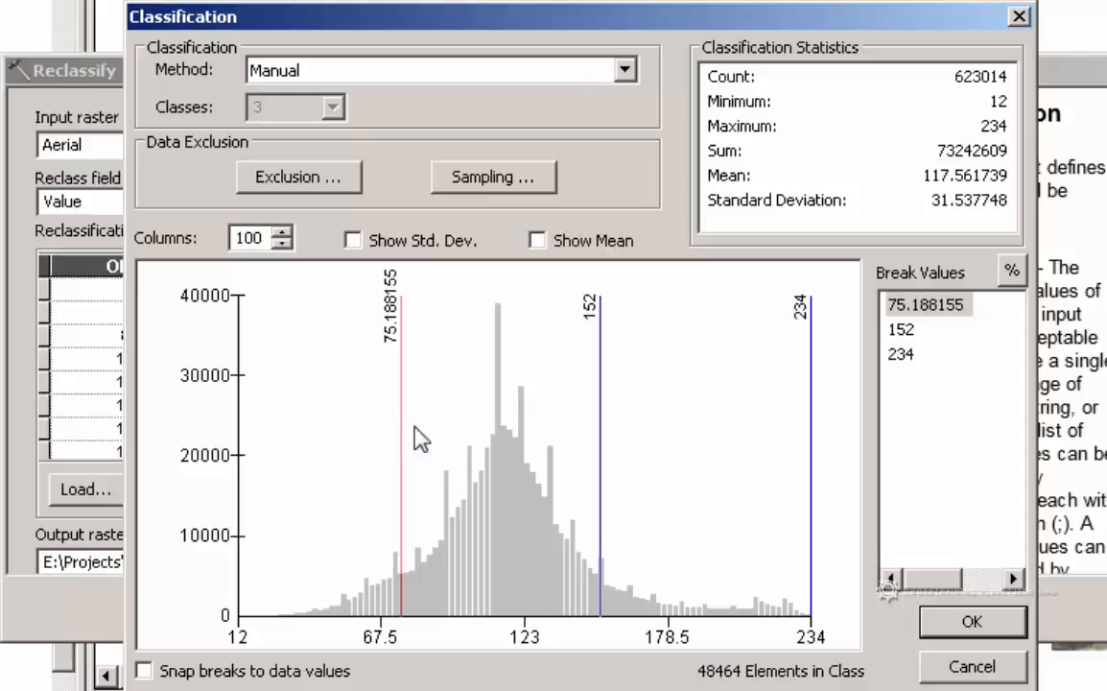
pyautogui.click(599, 435)
pyautogui.moveTo(602, 435)
pyautogui.mouseDown()
pyautogui.moveTo(630, 447)
pyautogui.moveTo(602, 426)
pyautogui.mouseUp()
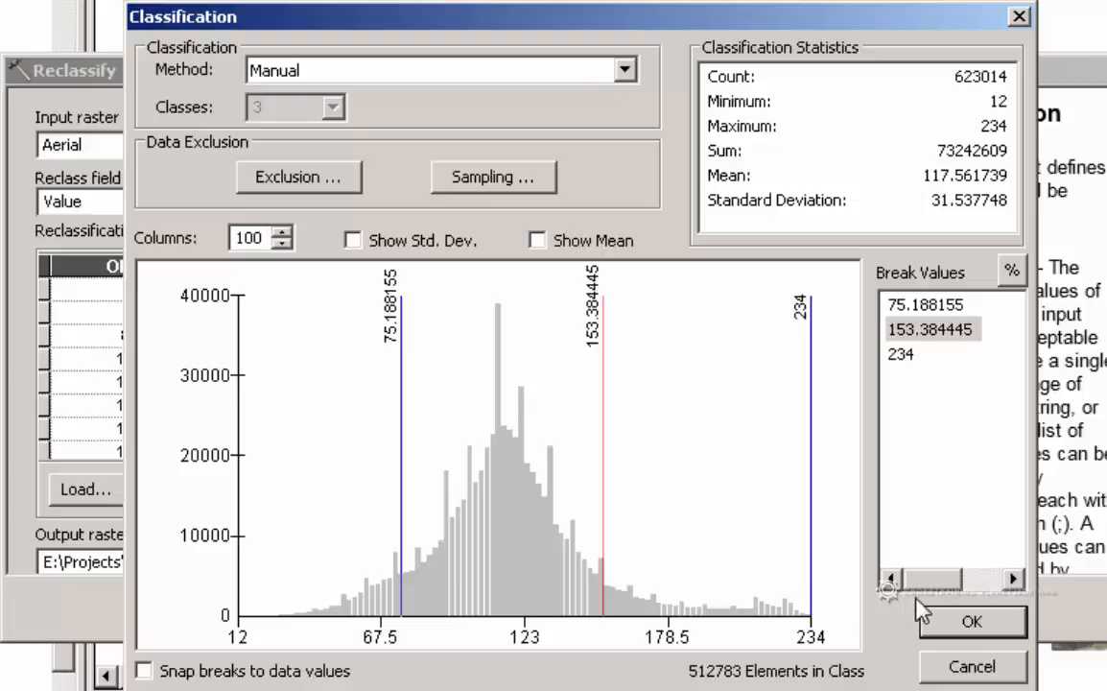
pyautogui.click(970, 624)
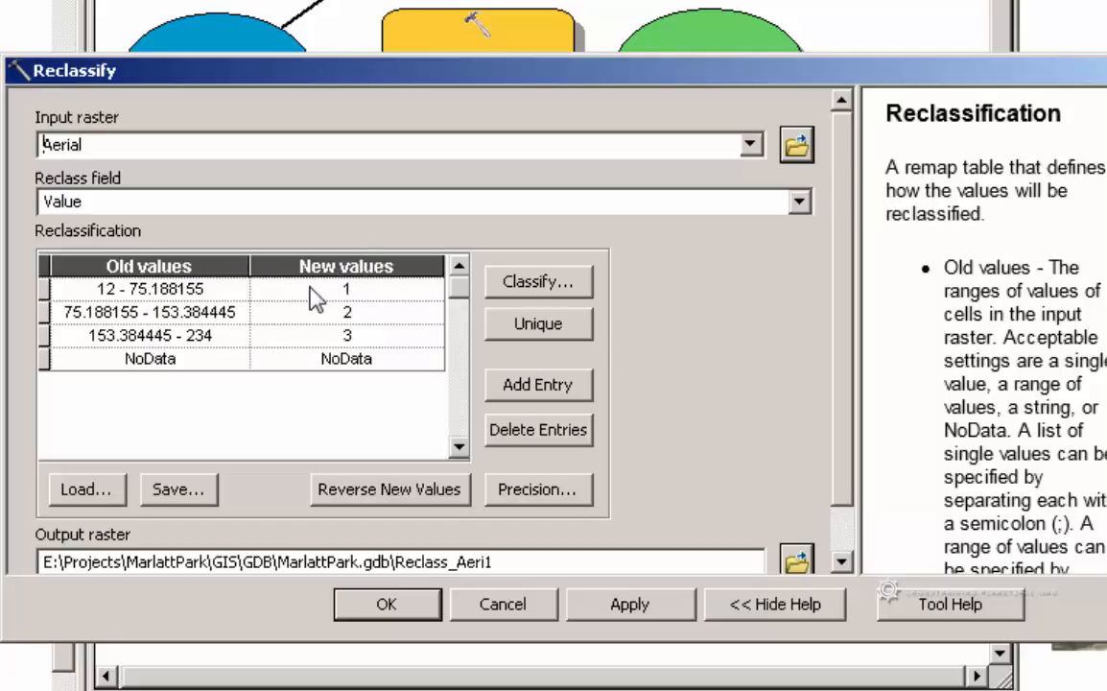
# Review the new values assigned to the three reclassification ranges
pyautogui.click(381, 297)
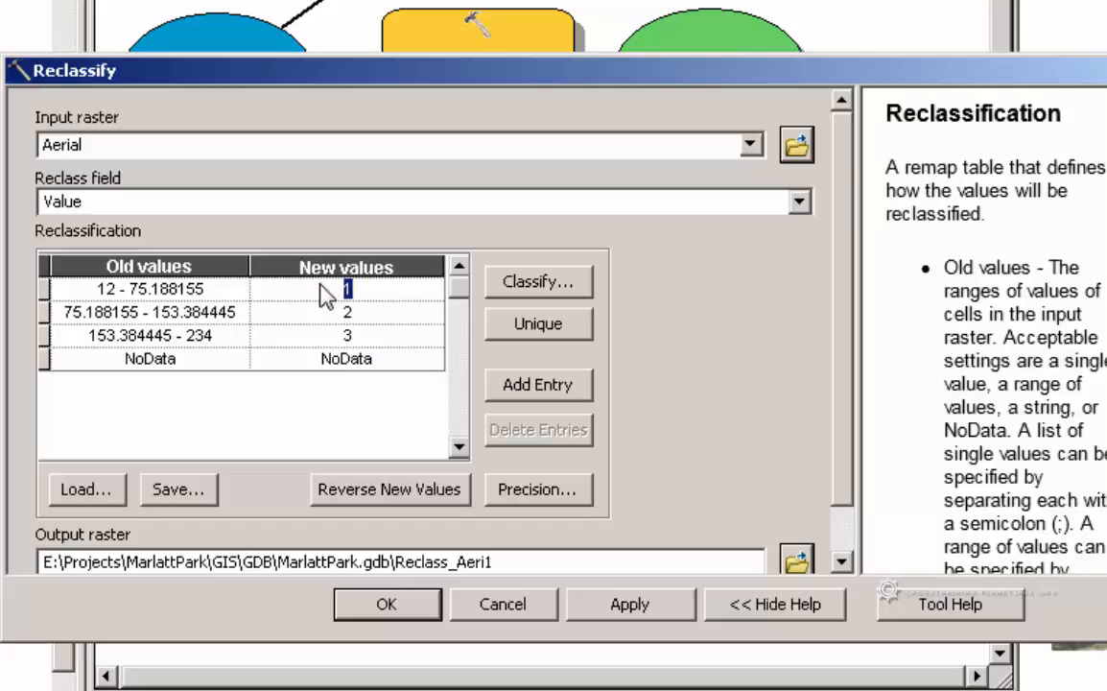
pyautogui.click(373, 314)
pyautogui.click(375, 338)
pyautogui.click(375, 290)
pyautogui.click(374, 315)
pyautogui.click(382, 339)
# Name the Reclassify output raster LuLc1 in MarlattPark.gdb and accept the tool settings
pyautogui.click(455, 574)
pyautogui.moveTo(443, 572); pyautogui.dragTo(537, 576)
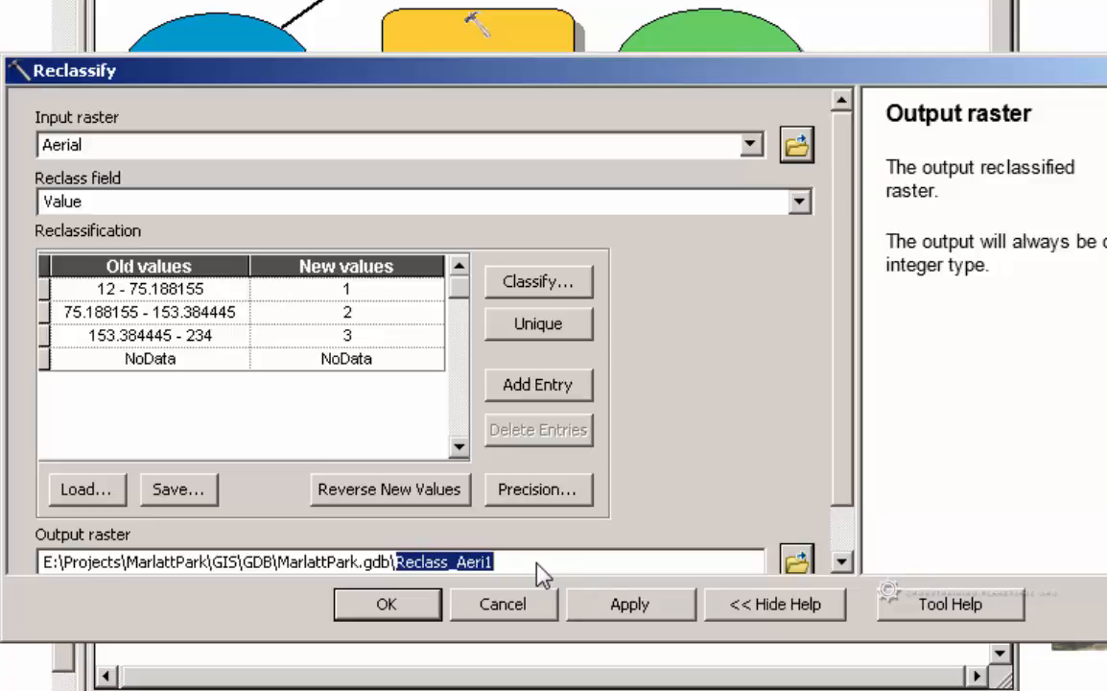
pyautogui.write('LuL')
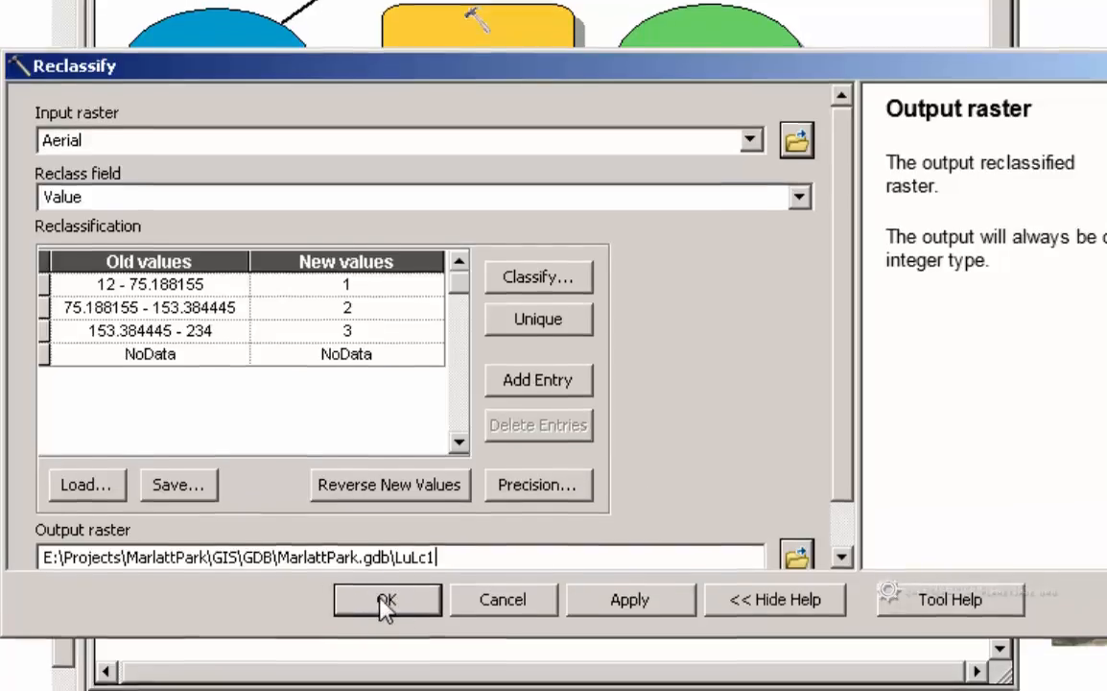
pyautogui.click(383, 610)
# Run the Reclassify process in the model and close its progress dialog
pyautogui.rightClick(513, 338)
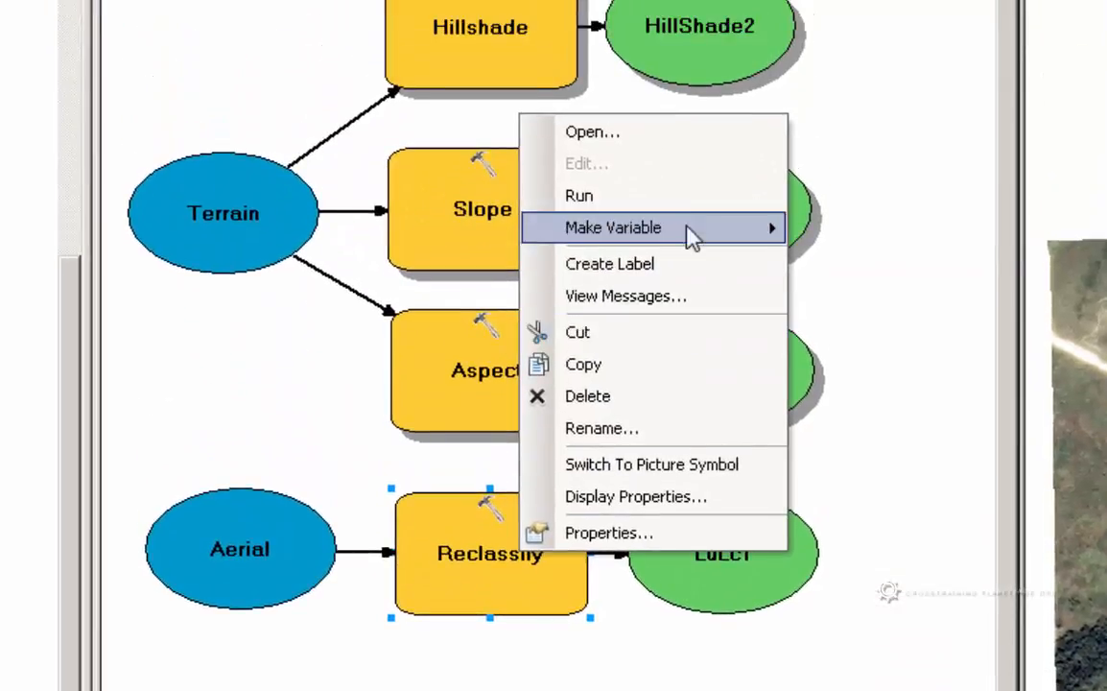
pyautogui.click(686, 197)
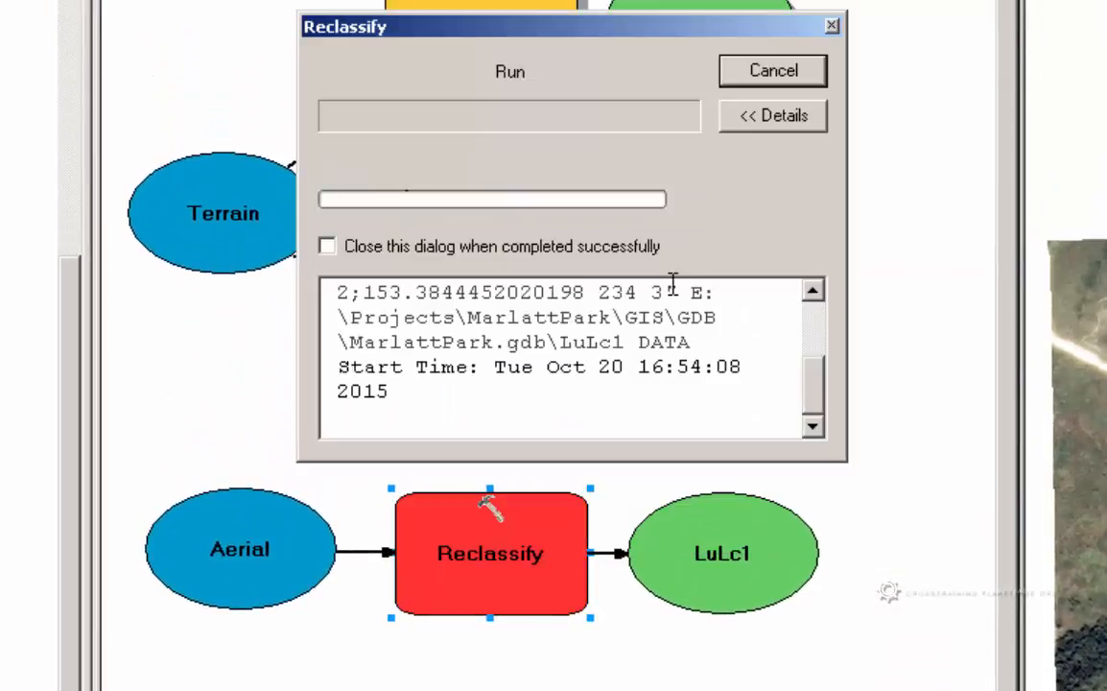
pyautogui.click(767, 73)
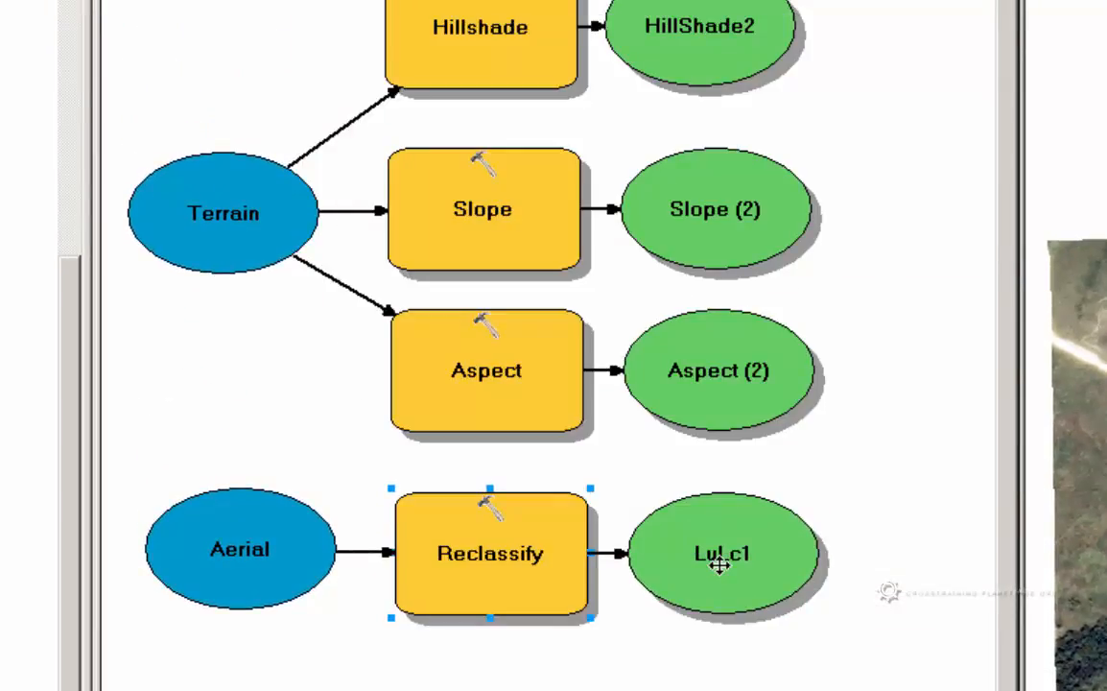
# Add the LuLc1 output to the map display and move it above Aerial in the Land Use Land Coverage group
pyautogui.rightClick(724, 571)
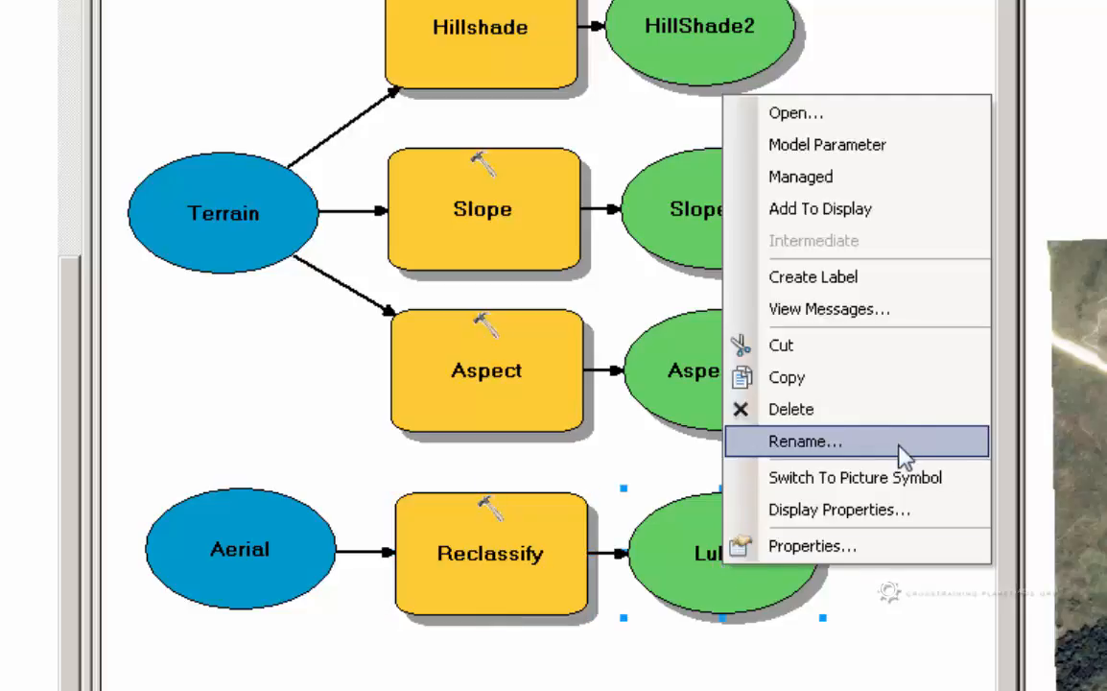
pyautogui.click(935, 229)
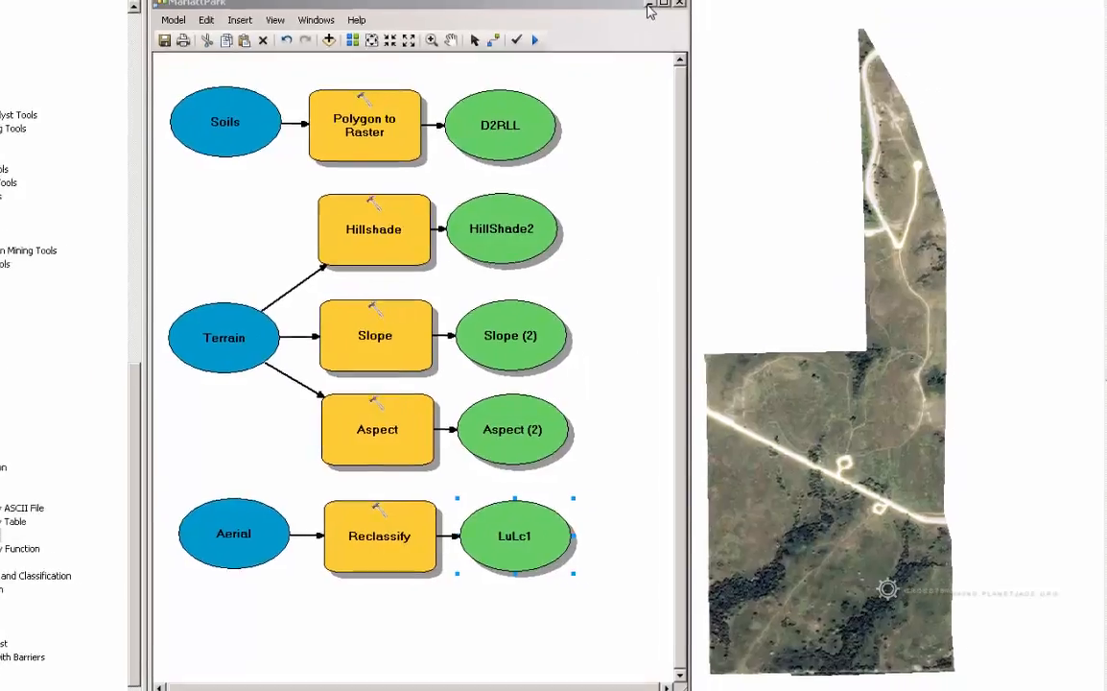
pyautogui.click(618, 4)
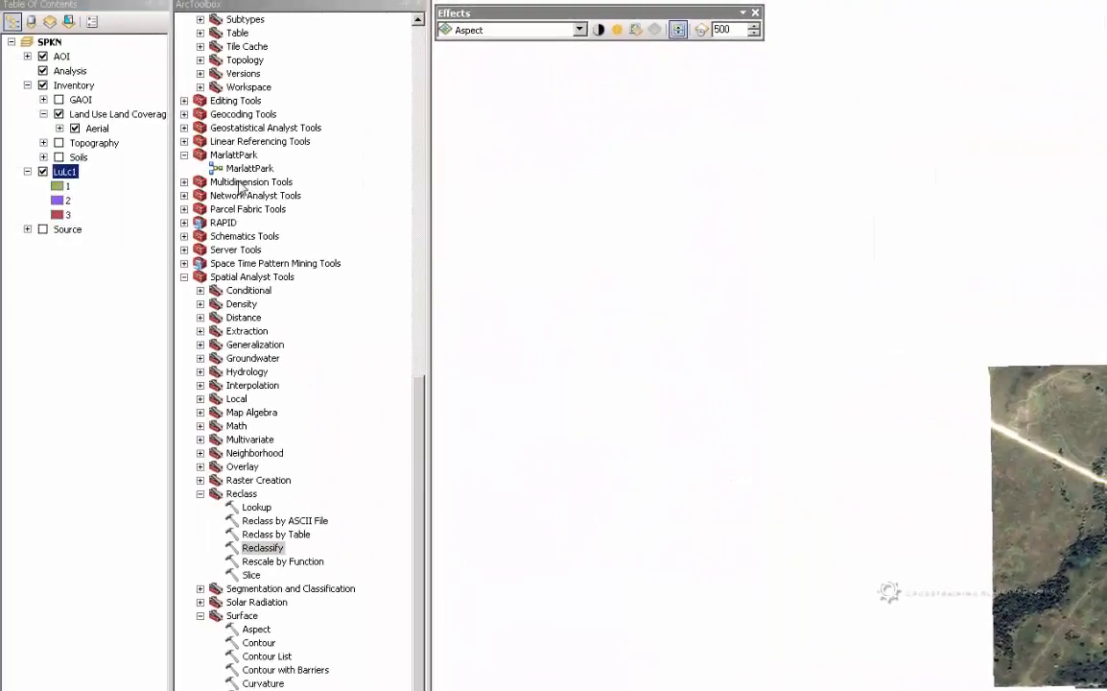
pyautogui.moveTo(66, 175); pyautogui.dragTo(84, 126)
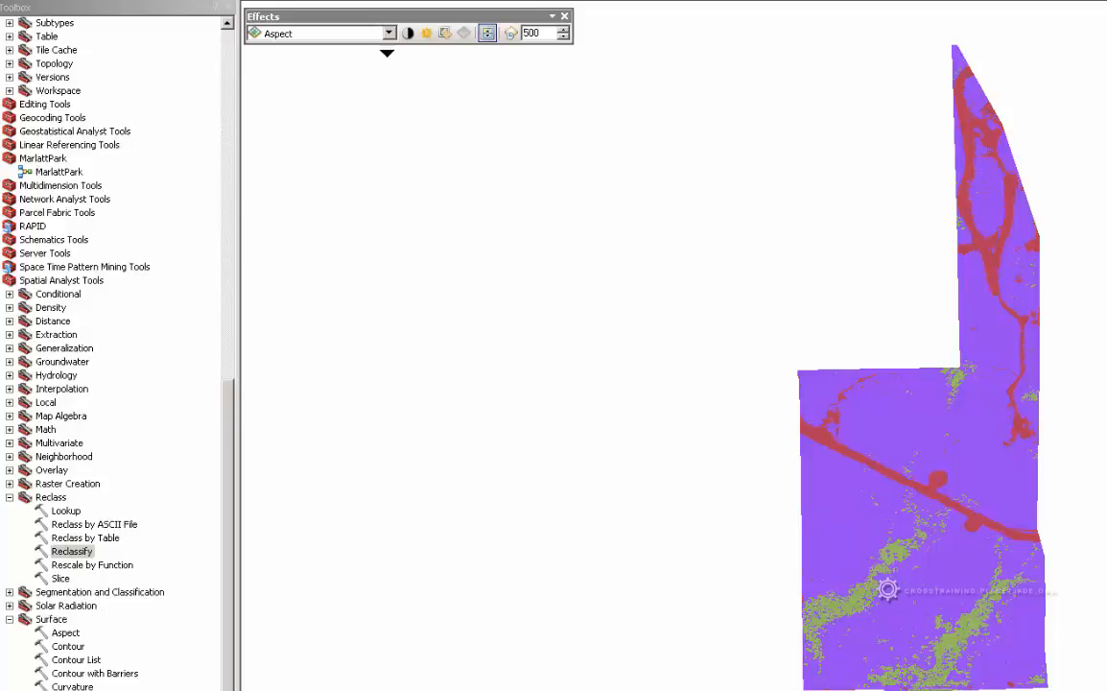
# Set LuLc1 as the effects layer and swipe it across the map to compare the classes with the aerial imagery
pyautogui.click(388, 35)
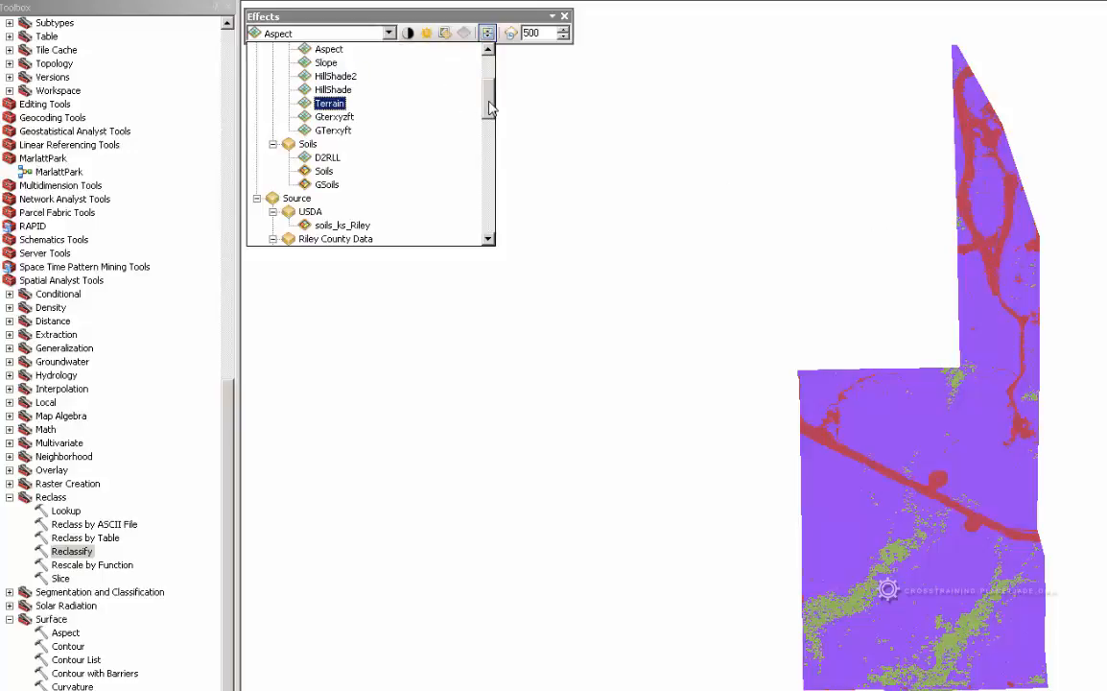
pyautogui.moveTo(489, 106); pyautogui.dragTo(495, 87)
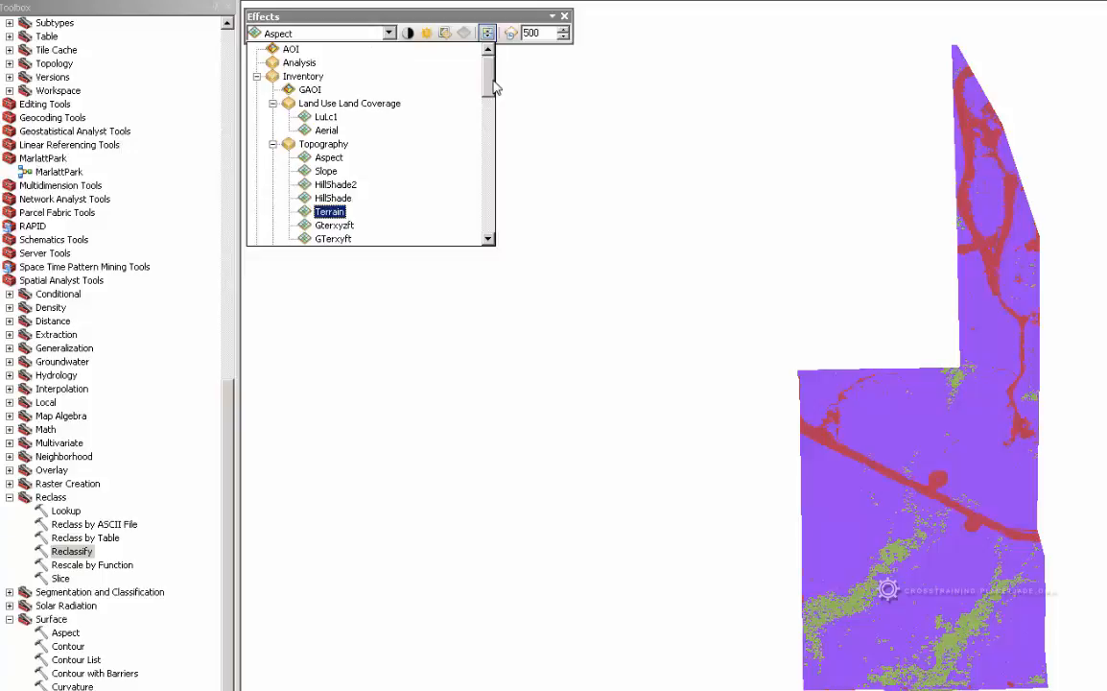
pyautogui.click(354, 115)
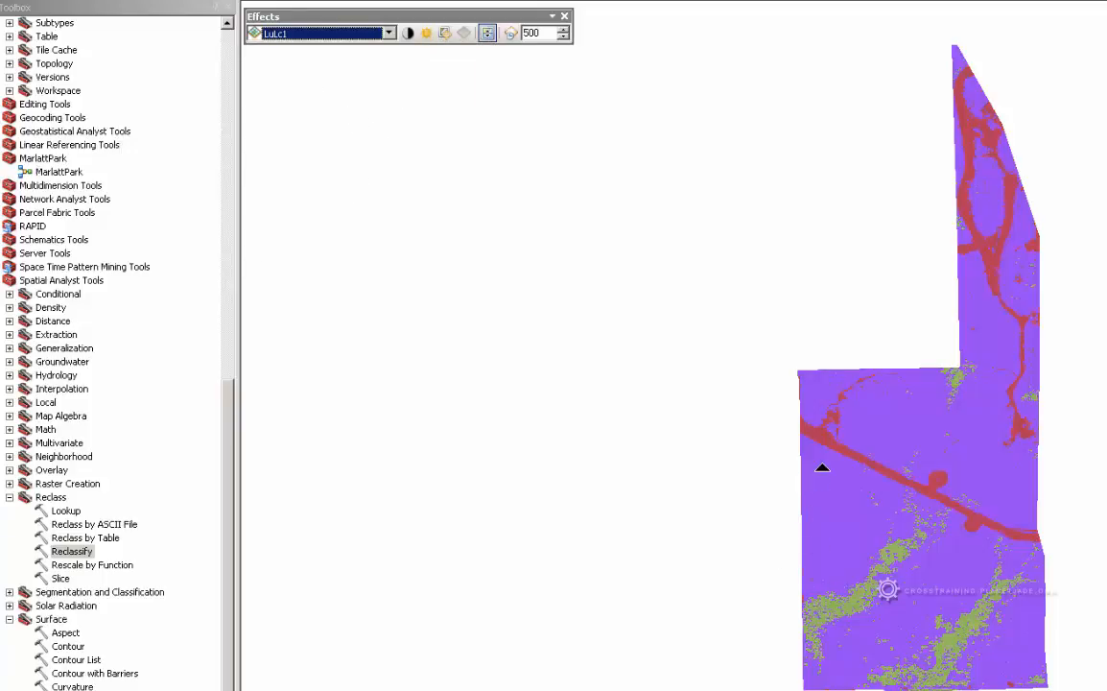
pyautogui.moveTo(821, 477); pyautogui.dragTo(1099, 690)
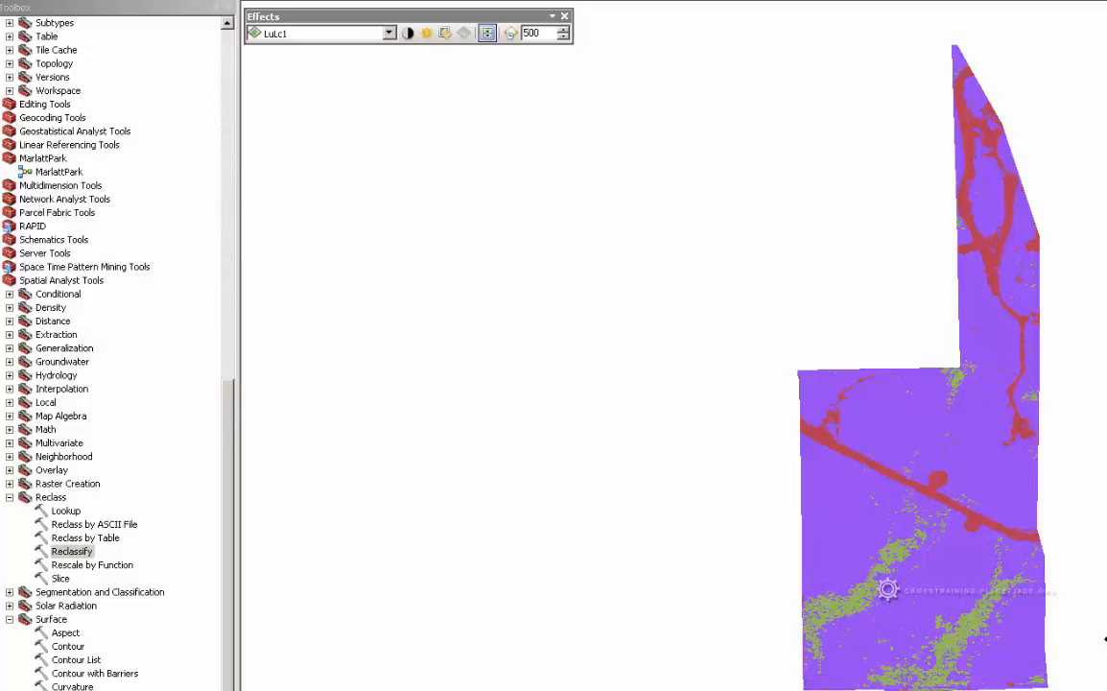